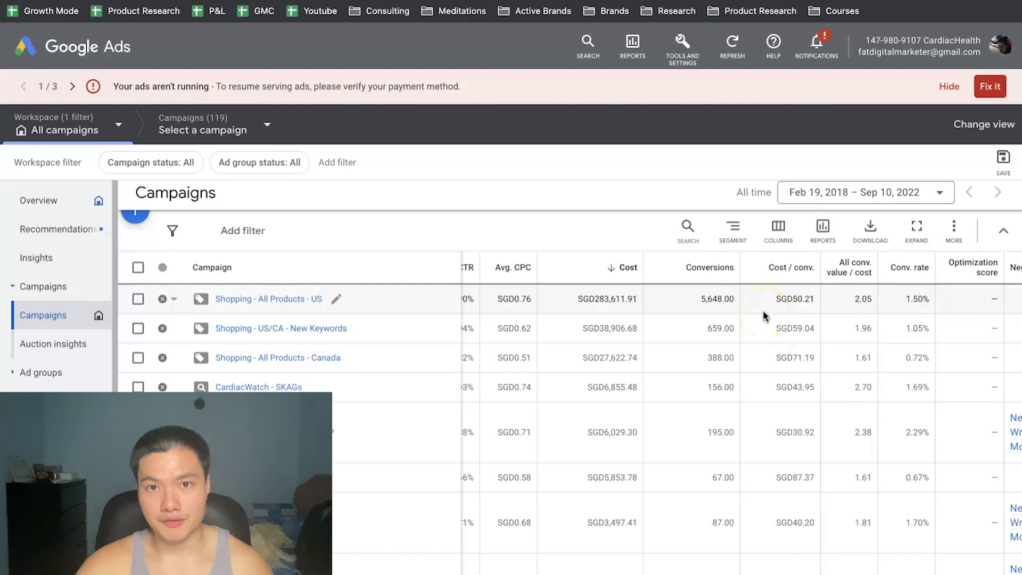
- Review the cost and the conversion value per cost of the Shopping - All Products - US campaign
{"action": "left_click", "coordinate": [594, 299]}
{"action": "left_click_drag", "start_coordinate": [593, 298], "coordinate": [641, 301]}
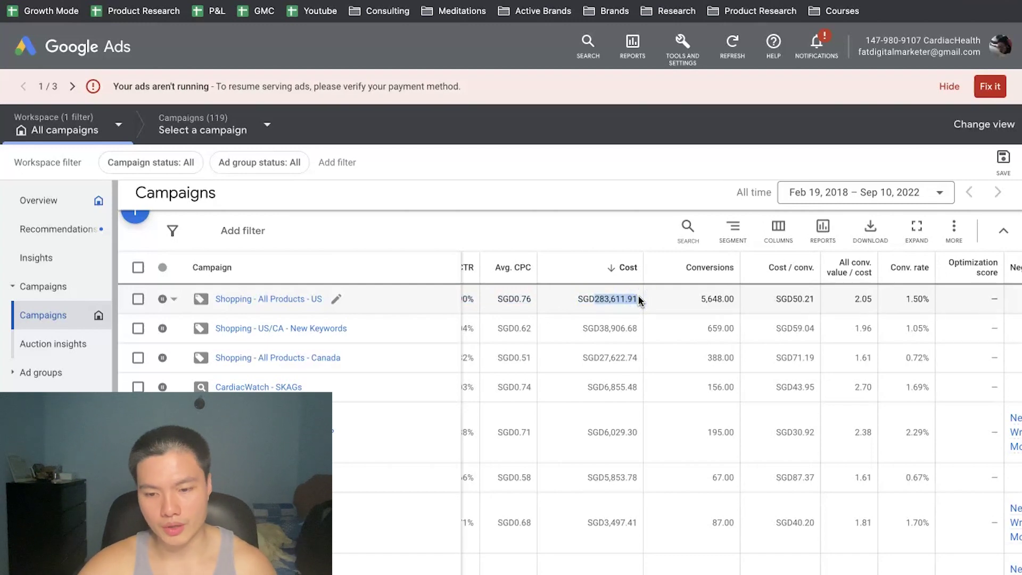
{"action": "left_click", "coordinate": [853, 300]}
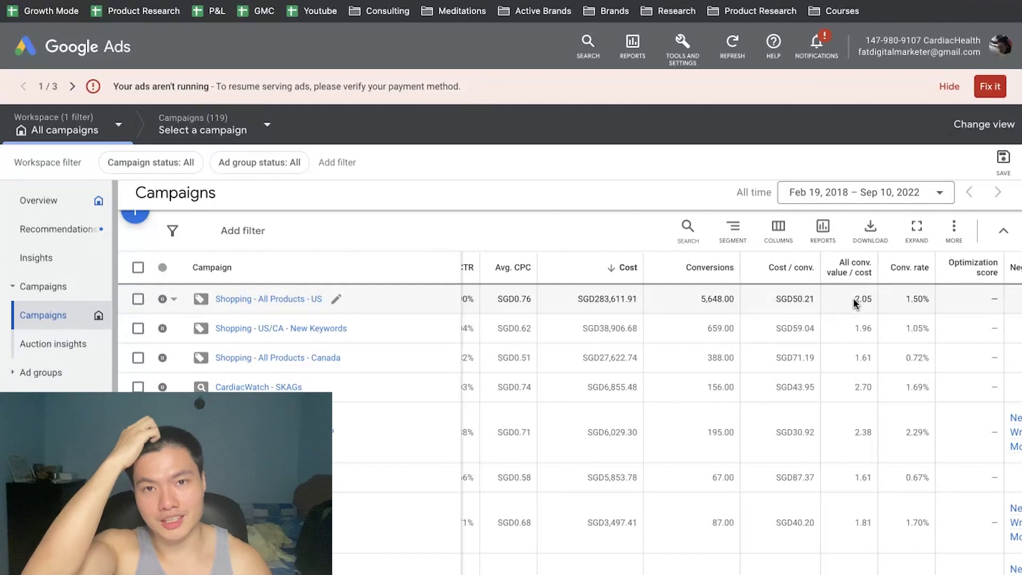
- Start a new campaign with the Sales objective and continue with the suggested website conversion goals
{"action": "scroll", "coordinate": [721, 369], "scroll_direction": "up", "scroll_amount": 1}
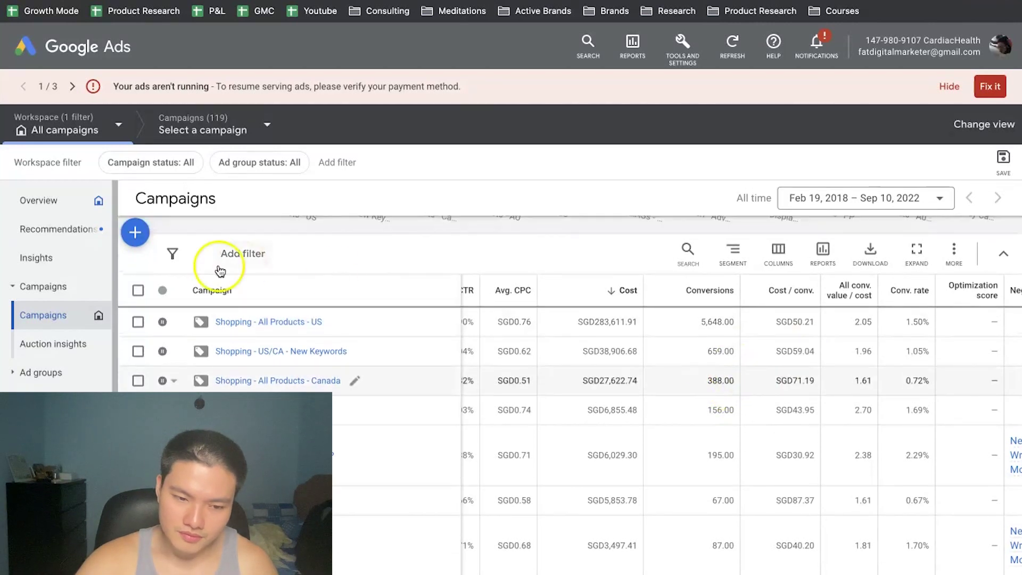
{"action": "left_click", "coordinate": [133, 240]}
{"action": "left_click", "coordinate": [155, 243]}
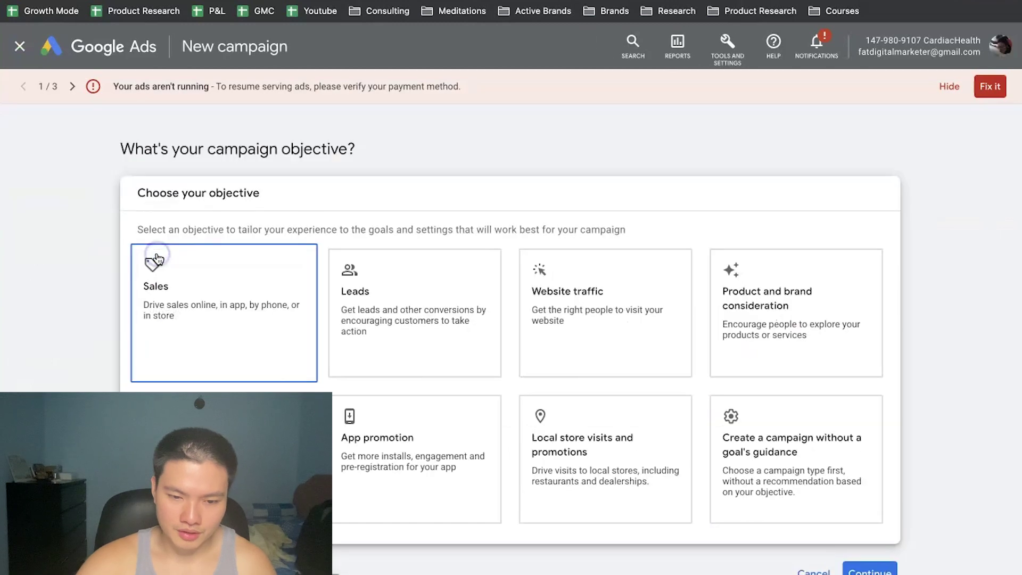
{"action": "scroll", "coordinate": [291, 151], "scroll_direction": "down", "scroll_amount": 2}
{"action": "left_click", "coordinate": [240, 219]}
{"action": "scroll", "coordinate": [685, 292], "scroll_direction": "down", "scroll_amount": 3}
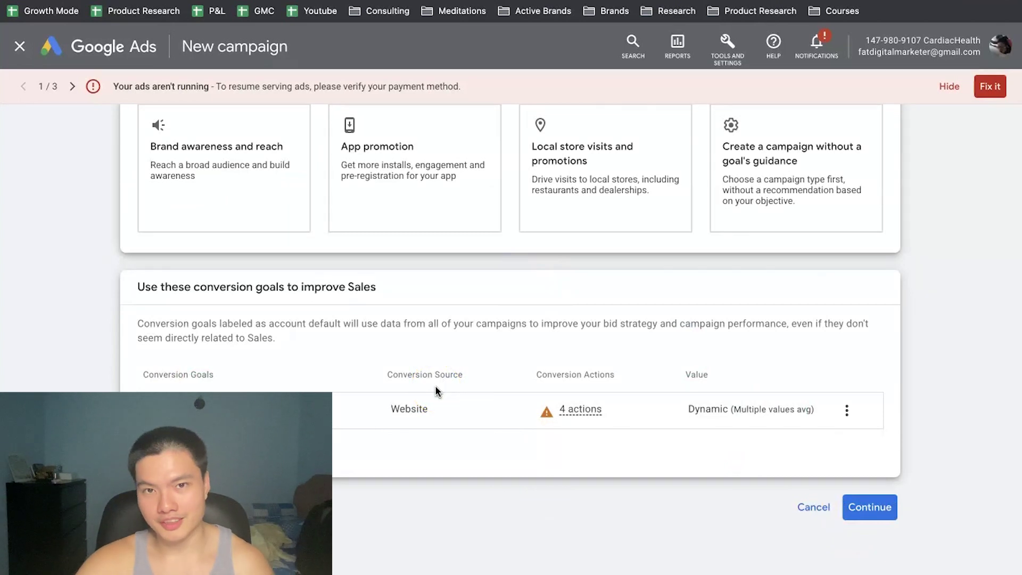
{"action": "left_click", "coordinate": [888, 510]}
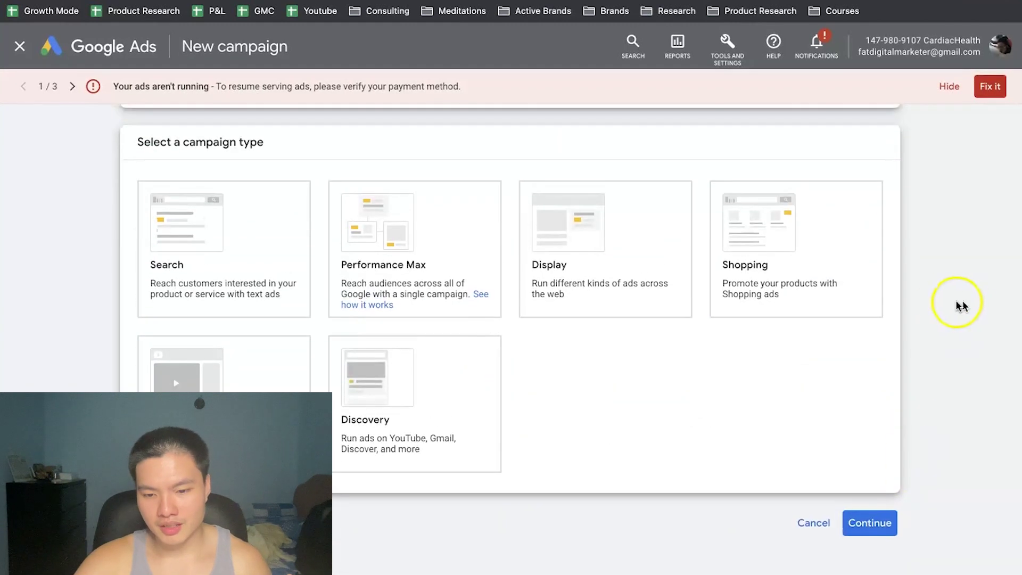
- Make it a standard Shopping campaign instead of Performance Max, linked to the CardiacHealth Merchant Center account, and continue to its settings
{"action": "left_click", "coordinate": [816, 248]}
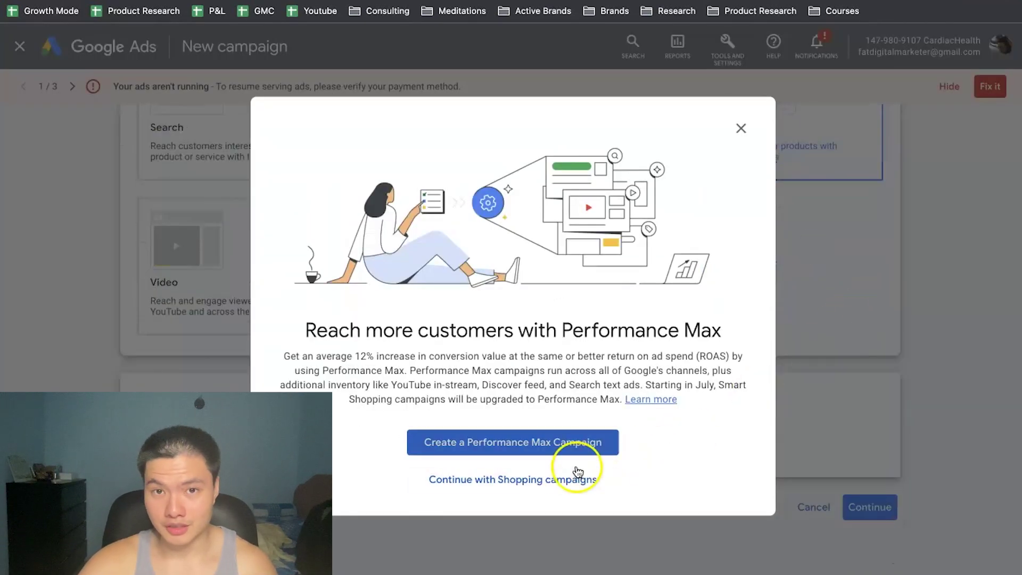
{"action": "left_click", "coordinate": [554, 480]}
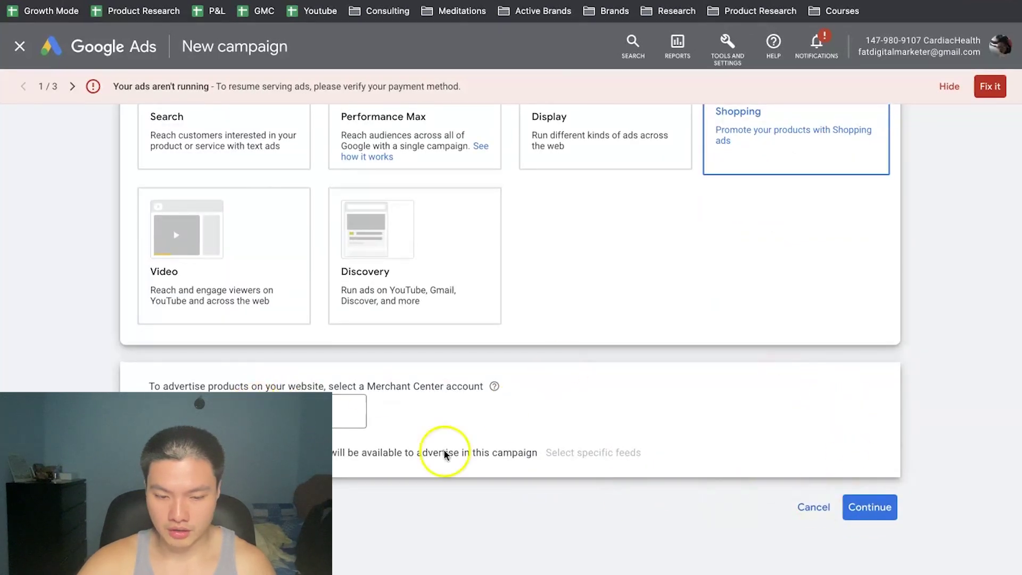
{"action": "left_click", "coordinate": [886, 509]}
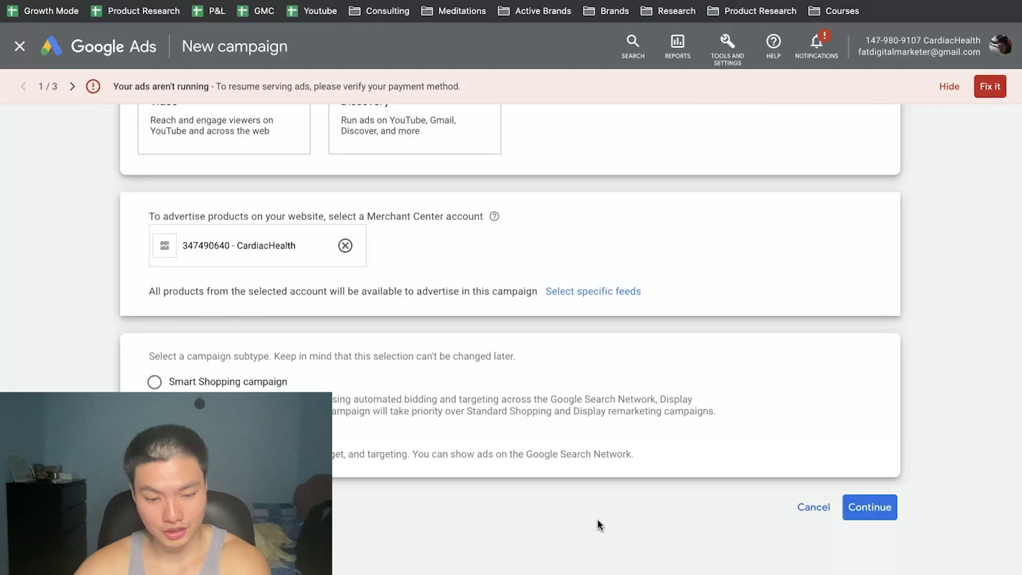
{"action": "left_click", "coordinate": [879, 506]}
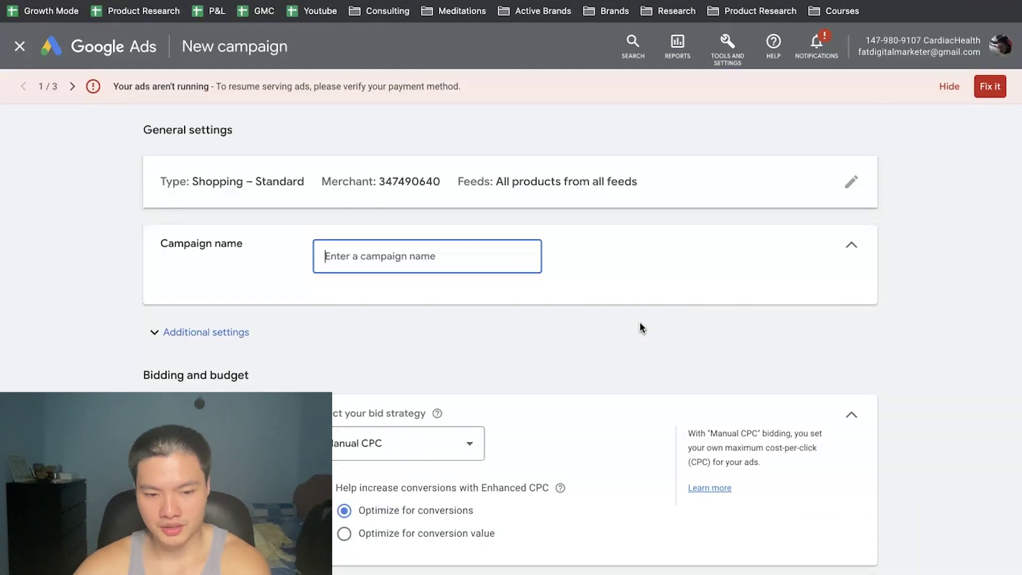
- Name the campaign "Cardiachealth - Shopping - US" and expand its additional settings
{"action": "type", "text": "Cardia"}
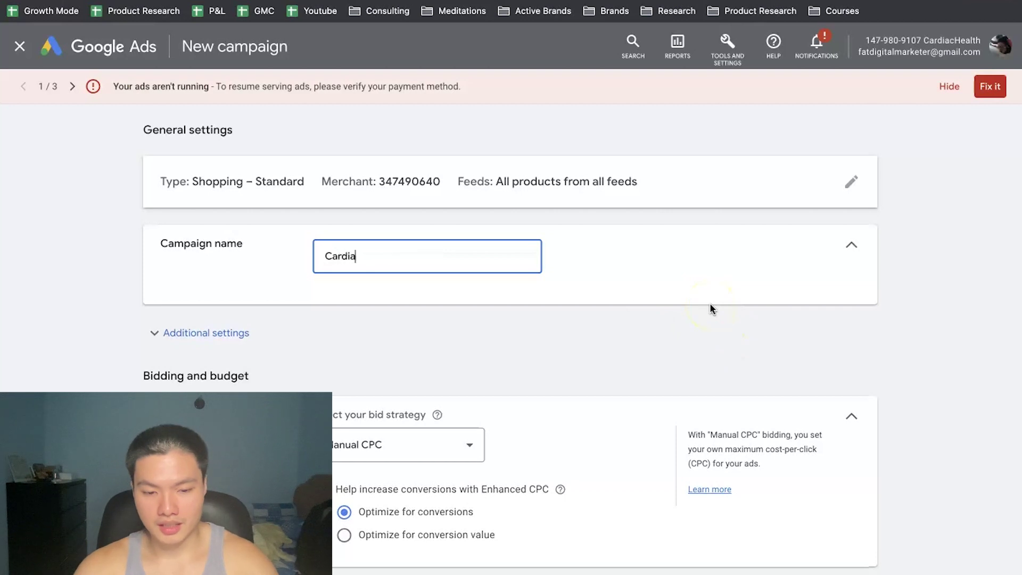
{"action": "type", "text": "chealth - Shopping - US"}
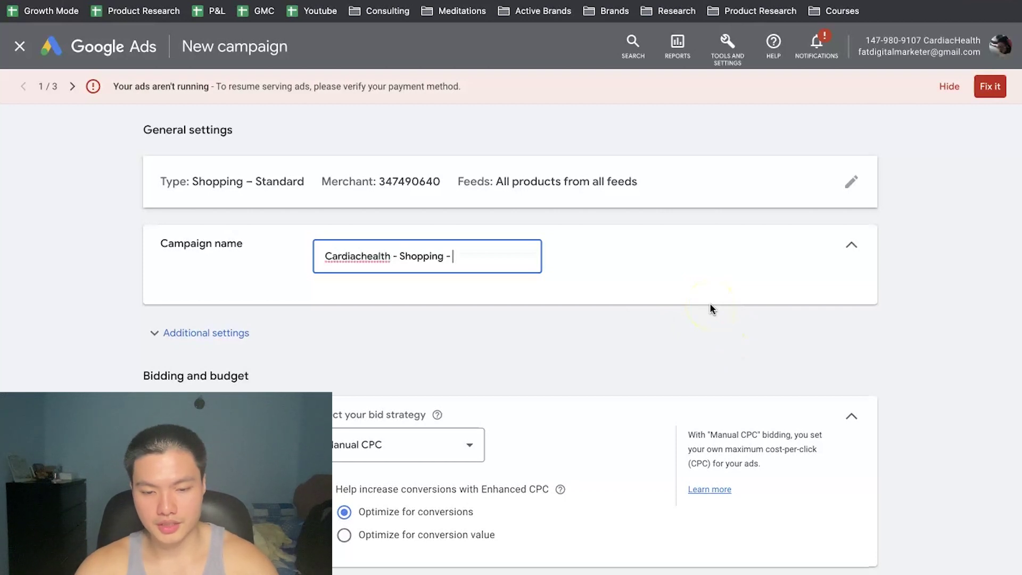
{"action": "left_click", "coordinate": [334, 296]}
{"action": "scroll", "coordinate": [334, 296], "scroll_direction": "down", "scroll_amount": 4}
{"action": "left_click", "coordinate": [240, 233]}
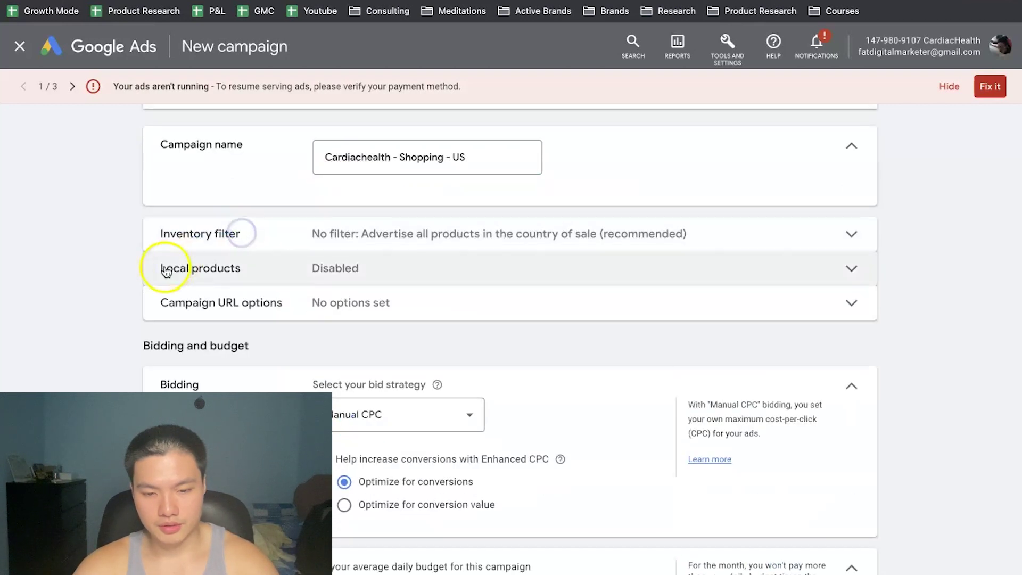
- Review the Manual CPC bidding settings and read the explanation of Enhanced CPC
{"action": "scroll", "coordinate": [49, 289], "scroll_direction": "down", "scroll_amount": 4}
{"action": "scroll", "coordinate": [610, 344], "scroll_direction": "down", "scroll_amount": 1}
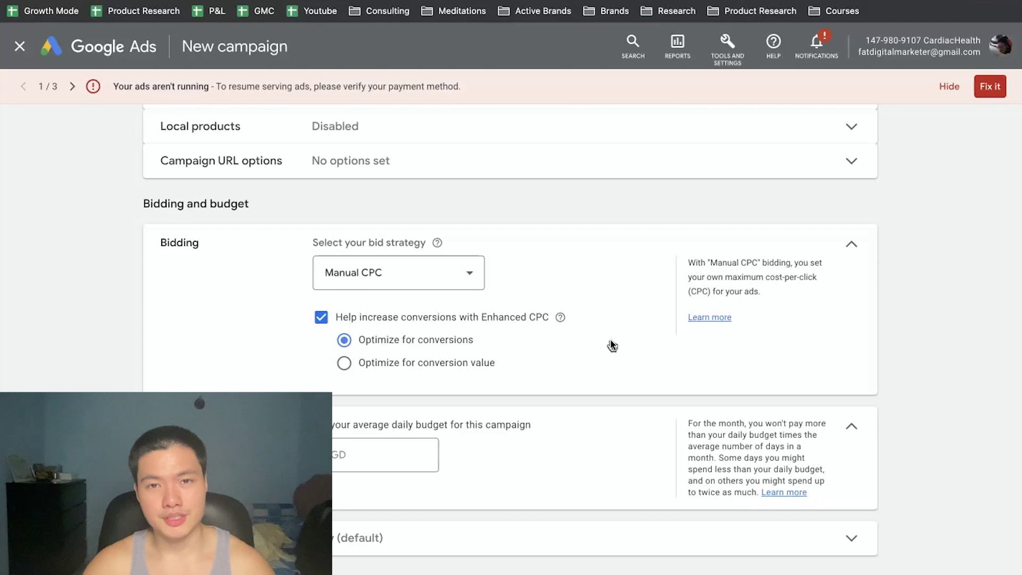
{"action": "scroll", "coordinate": [571, 343], "scroll_direction": "down", "scroll_amount": 2}
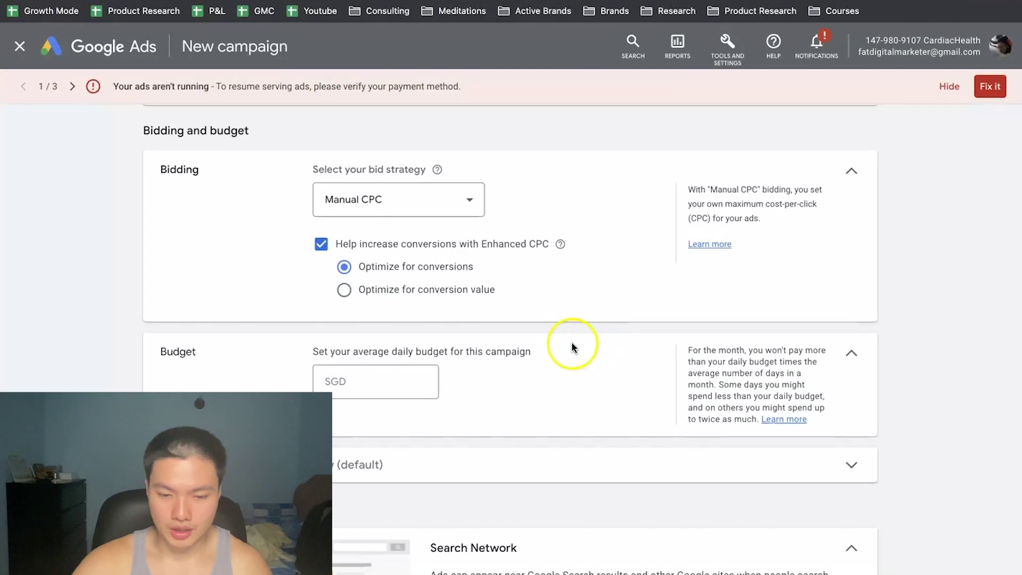
{"action": "scroll", "coordinate": [570, 347], "scroll_direction": "down", "scroll_amount": 1}
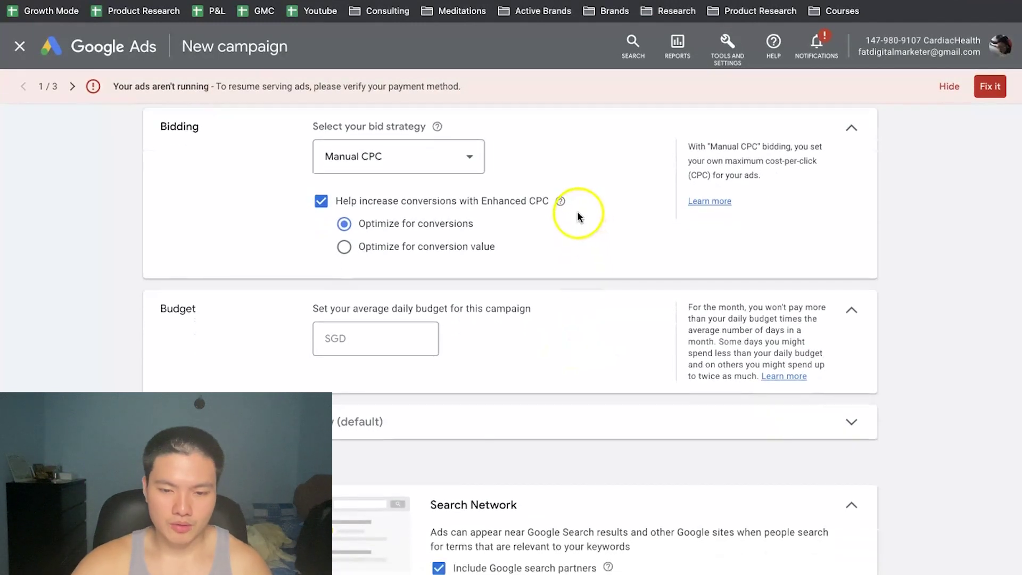
{"action": "left_click", "coordinate": [561, 202]}
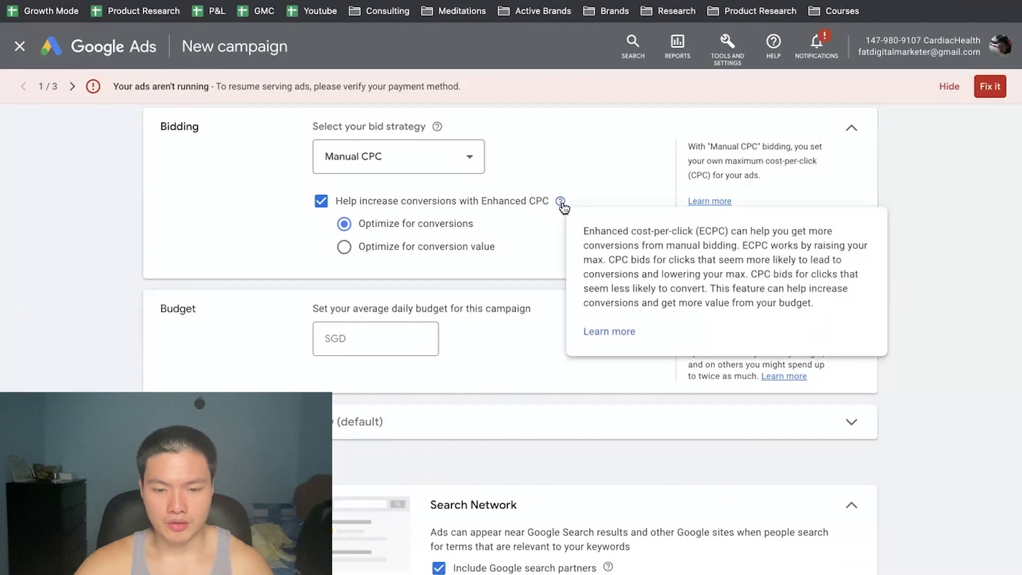
- Set the campaign's average daily budget to SGD 100
{"action": "left_click", "coordinate": [354, 346]}
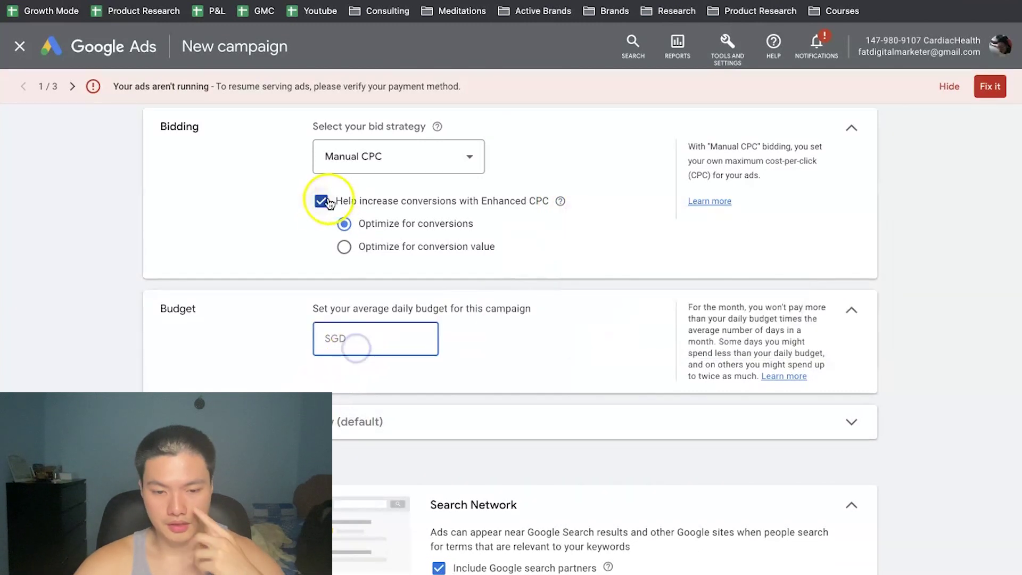
{"action": "scroll", "coordinate": [373, 418], "scroll_direction": "down", "scroll_amount": 1}
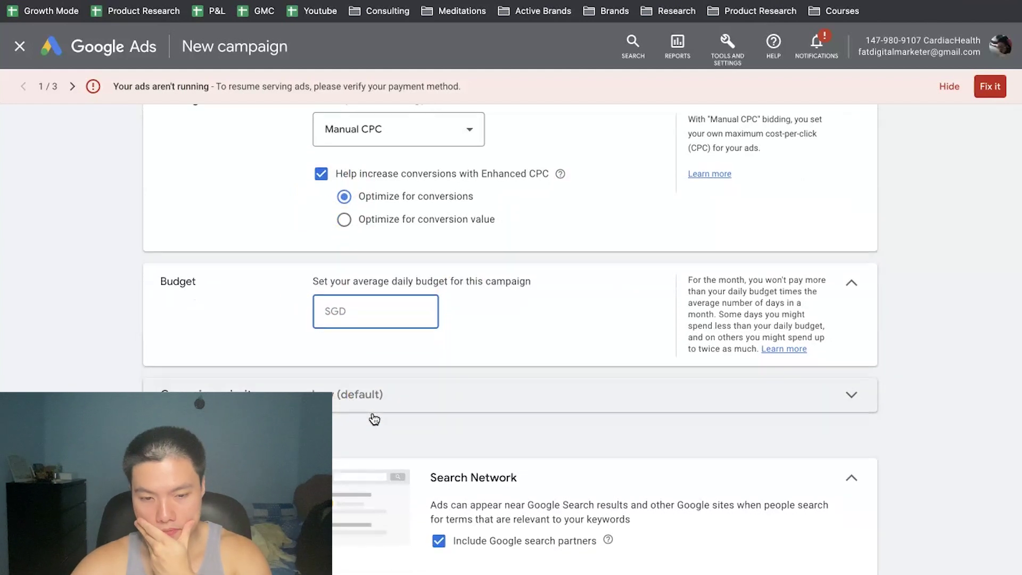
{"action": "scroll", "coordinate": [375, 419], "scroll_direction": "down", "scroll_amount": 1}
{"action": "type", "text": "100"}
{"action": "left_click", "coordinate": [120, 356]}
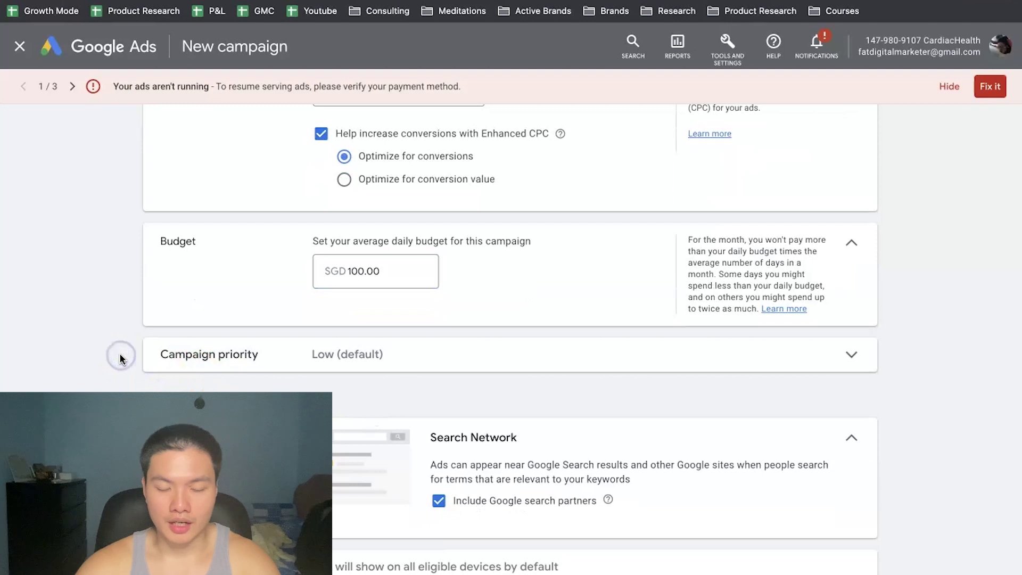
{"action": "left_click", "coordinate": [337, 272]}
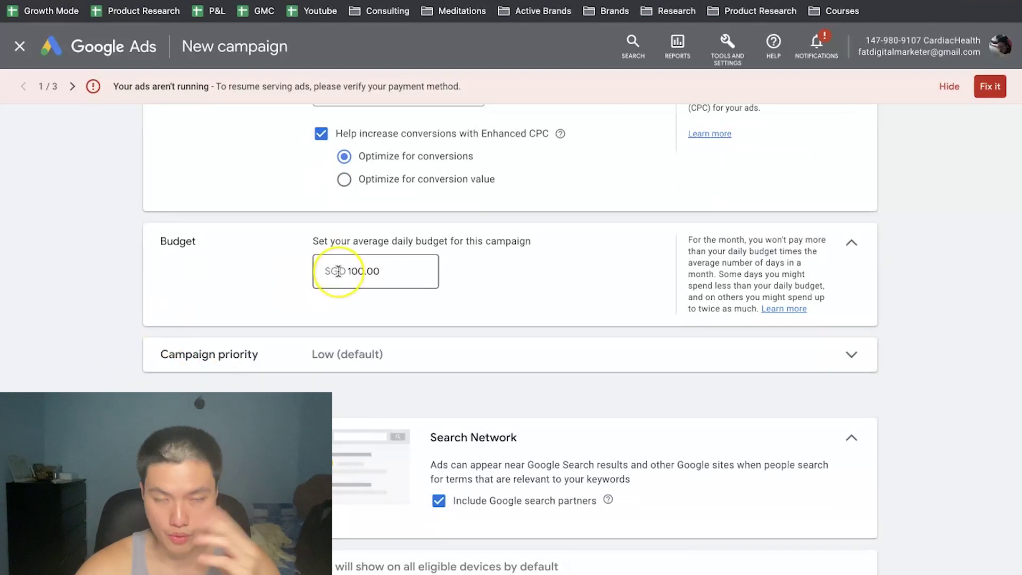
{"action": "left_click", "coordinate": [133, 317]}
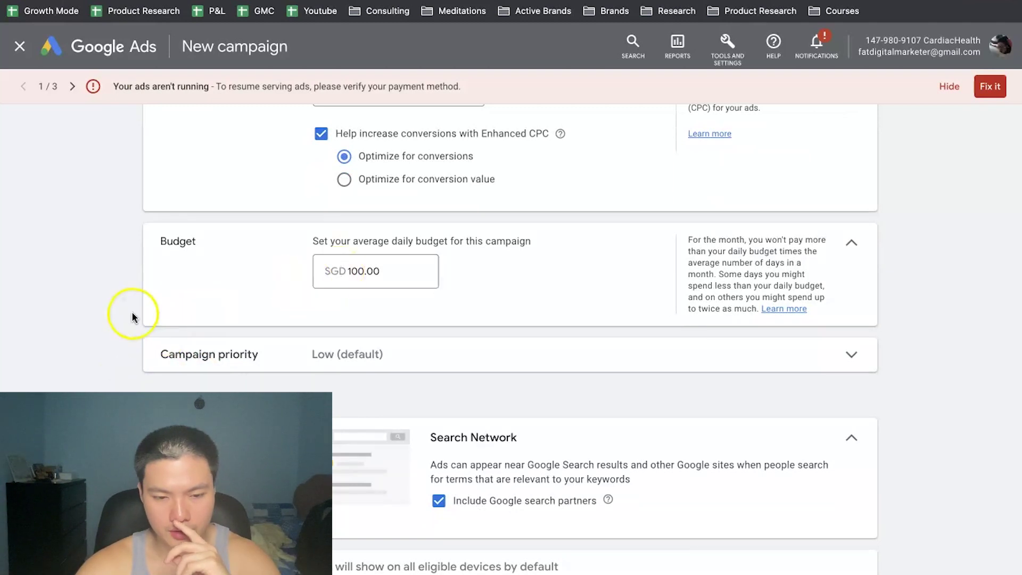
- Target the United States as the campaign location instead of Singapore
{"action": "scroll", "coordinate": [133, 316], "scroll_direction": "down", "scroll_amount": 2}
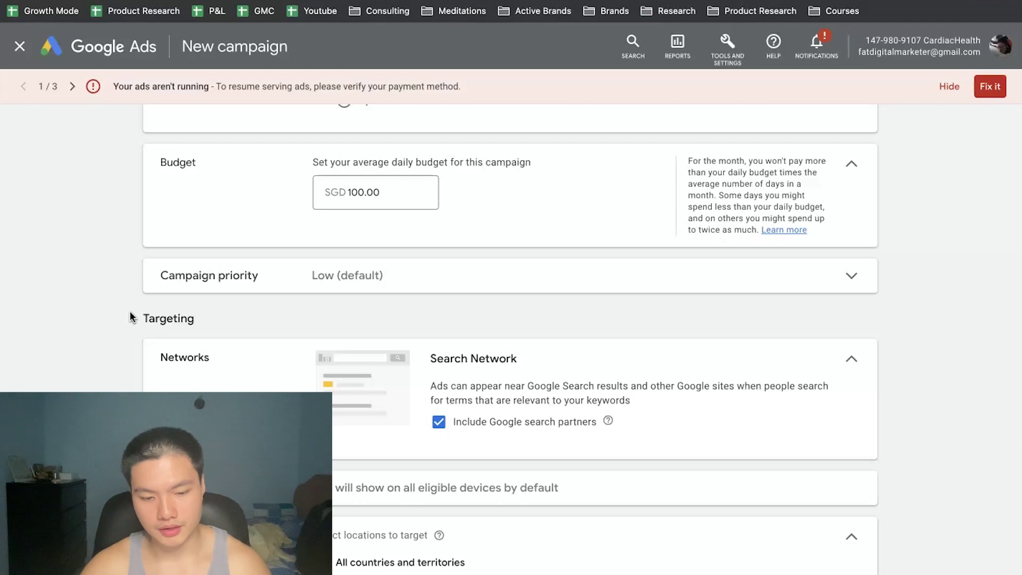
{"action": "scroll", "coordinate": [272, 338], "scroll_direction": "down", "scroll_amount": 4}
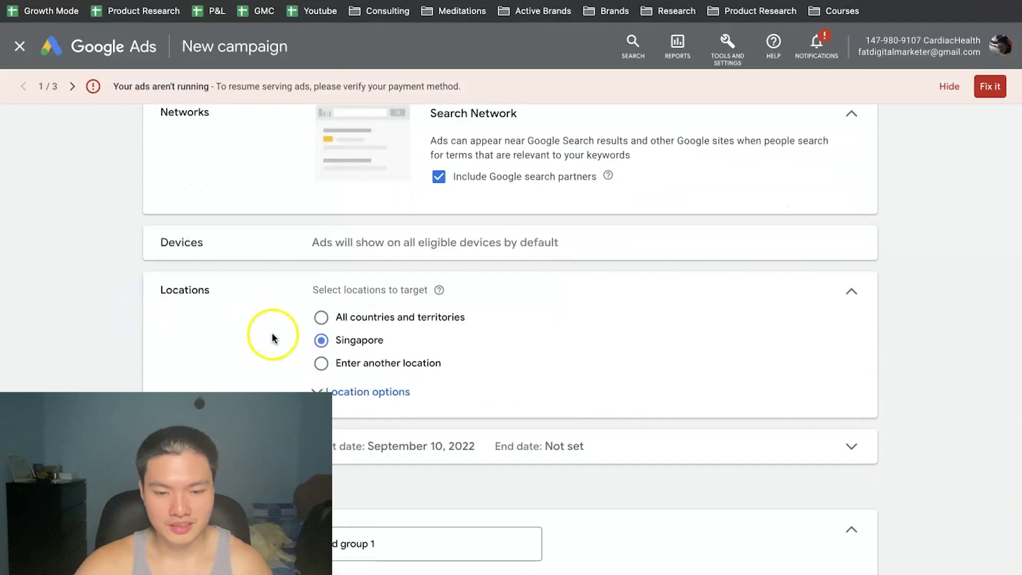
{"action": "scroll", "coordinate": [271, 337], "scroll_direction": "up", "scroll_amount": 1}
{"action": "scroll", "coordinate": [534, 322], "scroll_direction": "down", "scroll_amount": 1}
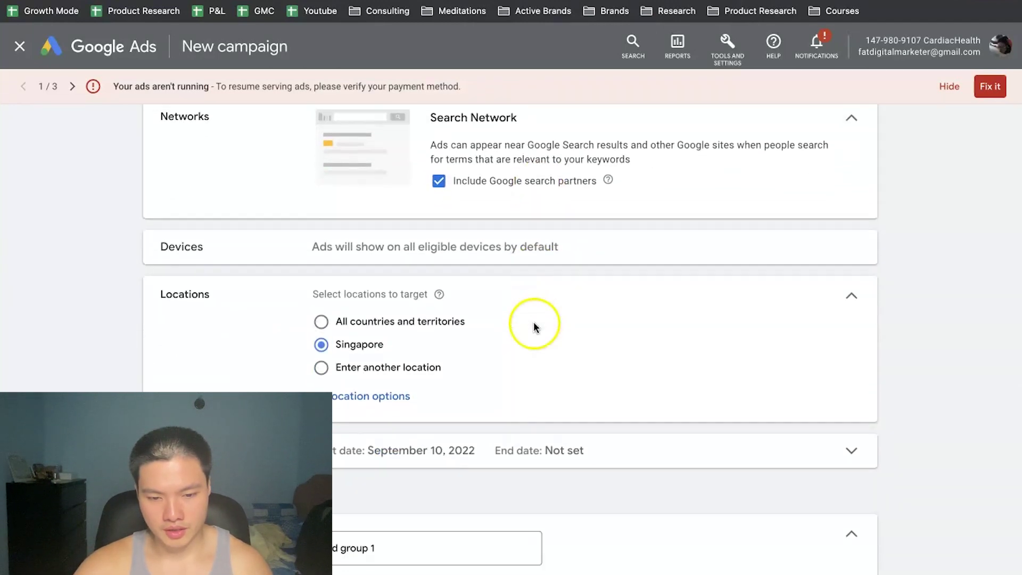
{"action": "left_click", "coordinate": [420, 348]}
{"action": "left_click", "coordinate": [407, 388]}
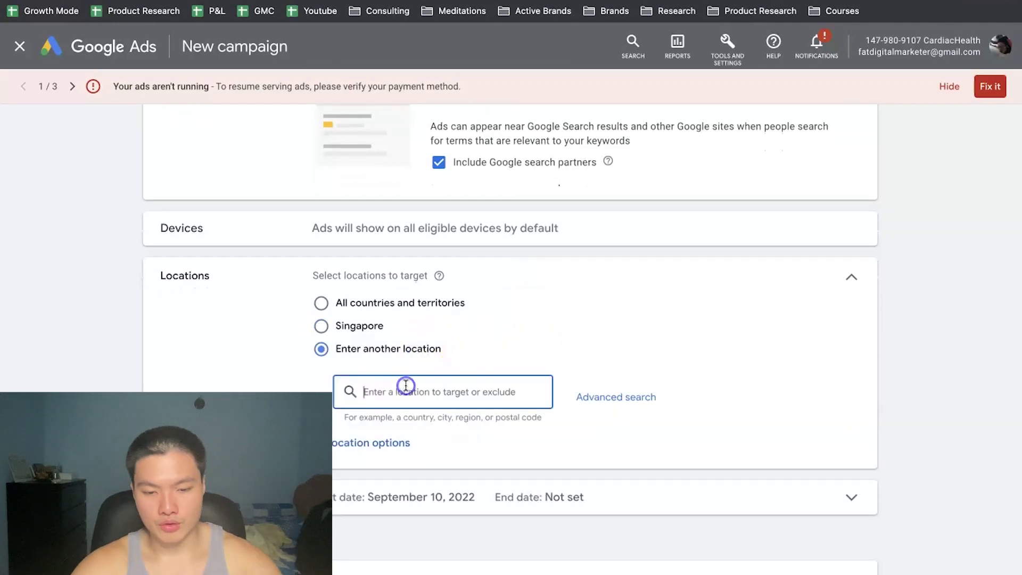
{"action": "type", "text": "UNITED STATE"}
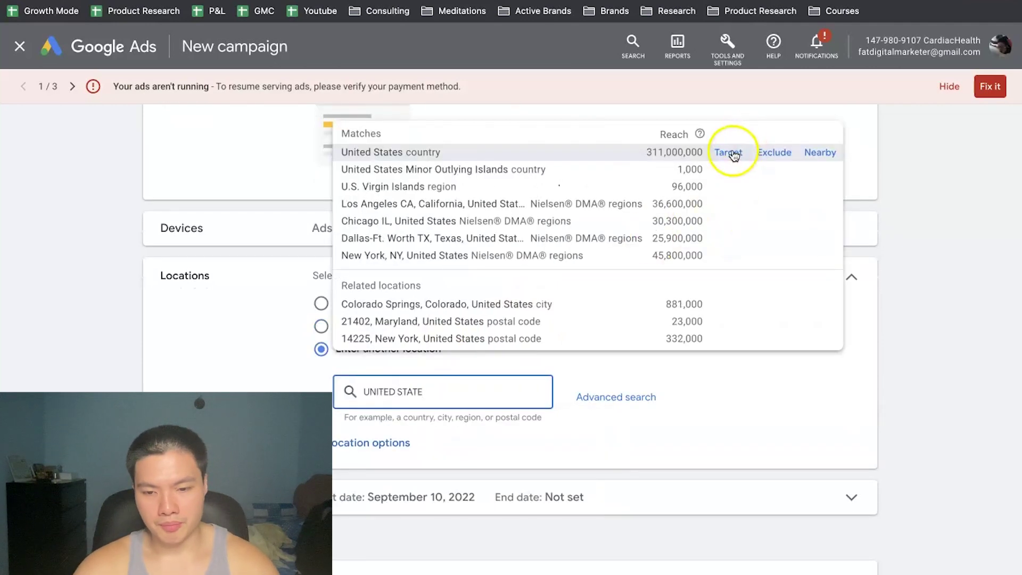
{"action": "left_click", "coordinate": [730, 150]}
- Set the location target option to "Presence: People in or regularly in your targeted locations"
{"action": "scroll", "coordinate": [454, 413], "scroll_direction": "down", "scroll_amount": 2}
{"action": "left_click", "coordinate": [391, 393]}
{"action": "scroll", "coordinate": [383, 392], "scroll_direction": "down", "scroll_amount": 2}
{"action": "left_click", "coordinate": [380, 401]}
{"action": "left_click", "coordinate": [377, 303]}
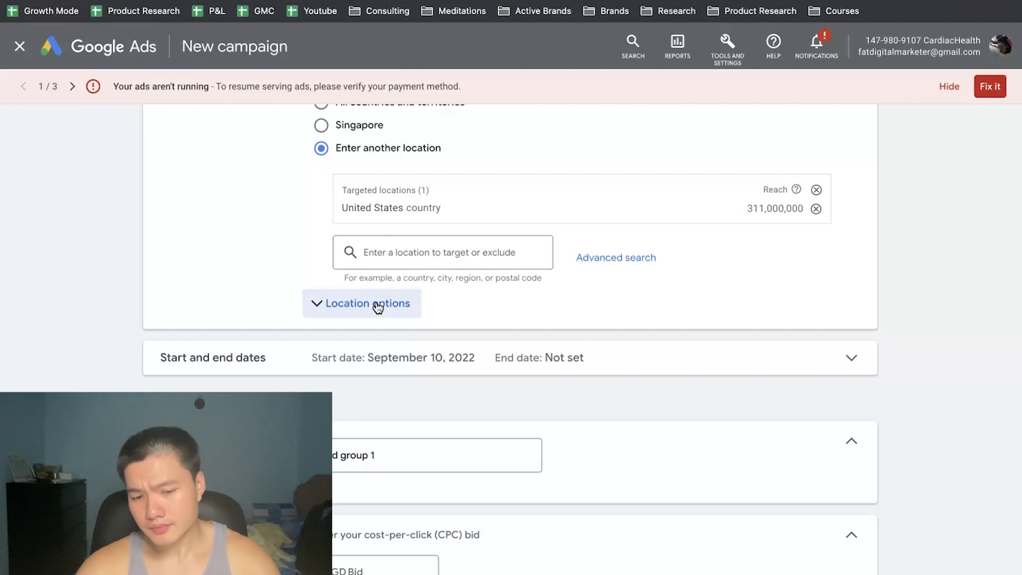
{"action": "left_click", "coordinate": [377, 303]}
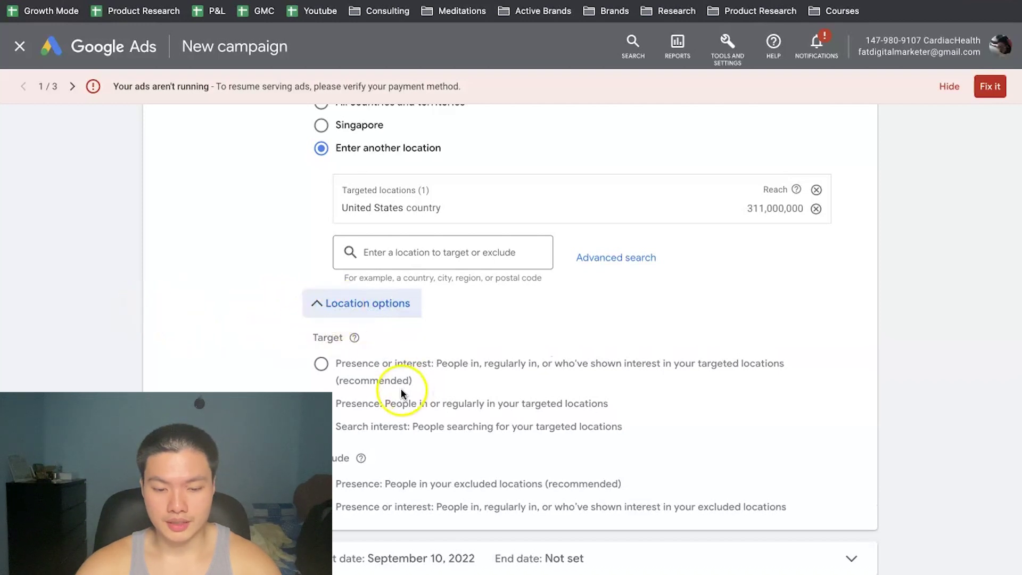
{"action": "left_click", "coordinate": [387, 407]}
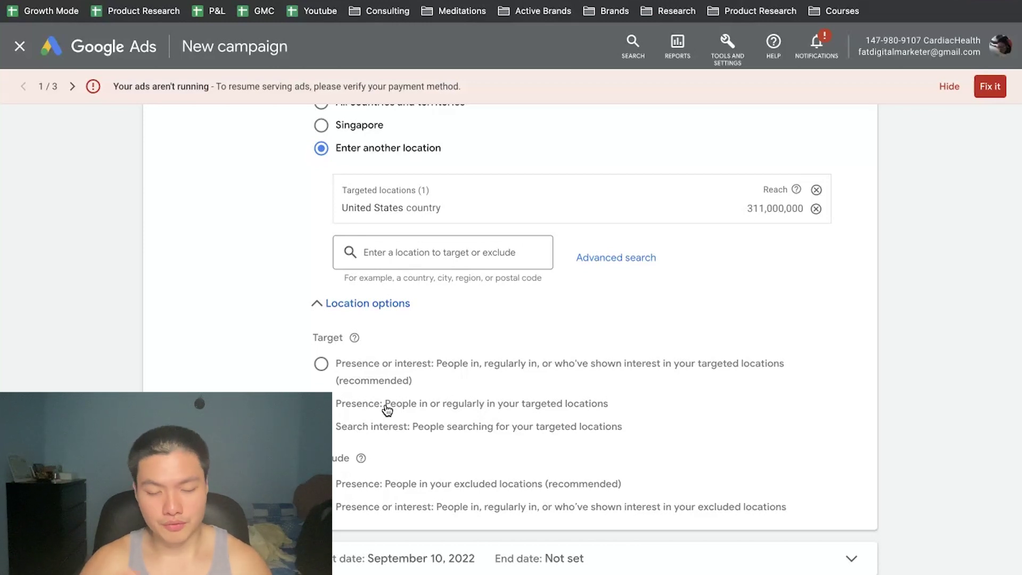
- Enter a cost-per-click bid of SGD 0.90 for Ad group 1 and create the campaign
{"action": "scroll", "coordinate": [666, 341], "scroll_direction": "down", "scroll_amount": 6}
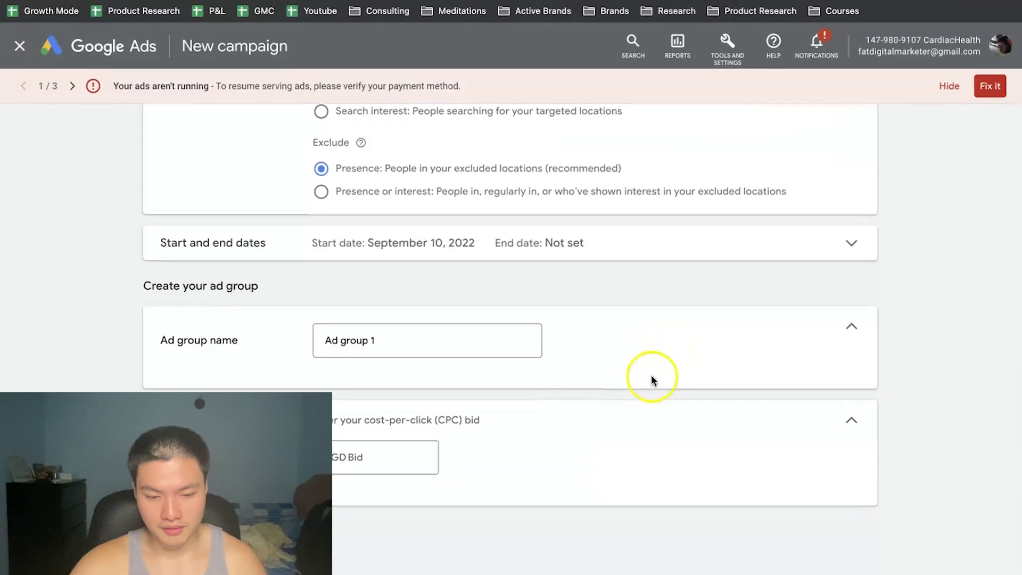
{"action": "left_click", "coordinate": [417, 463]}
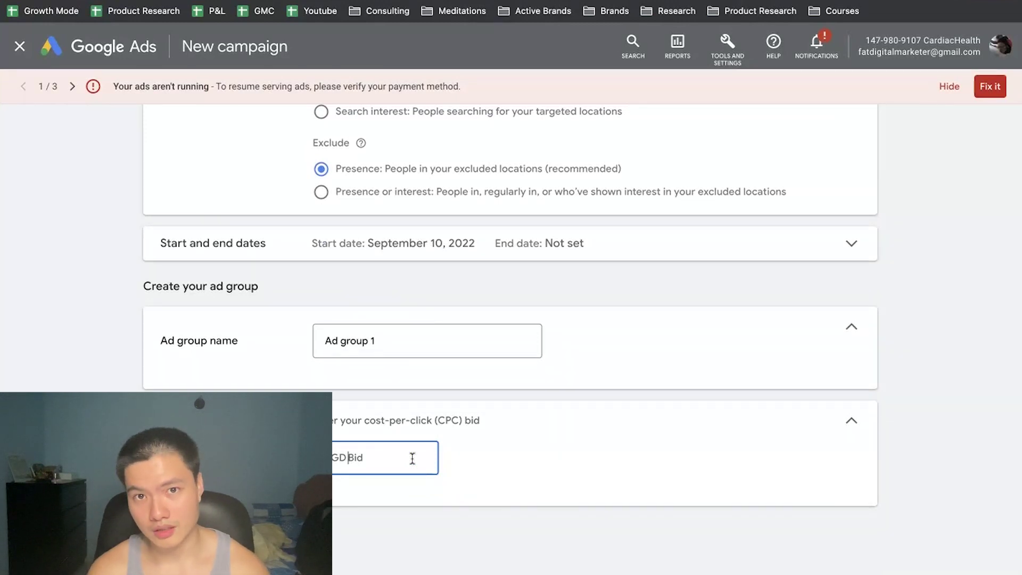
{"action": "type", "text": ".9"}
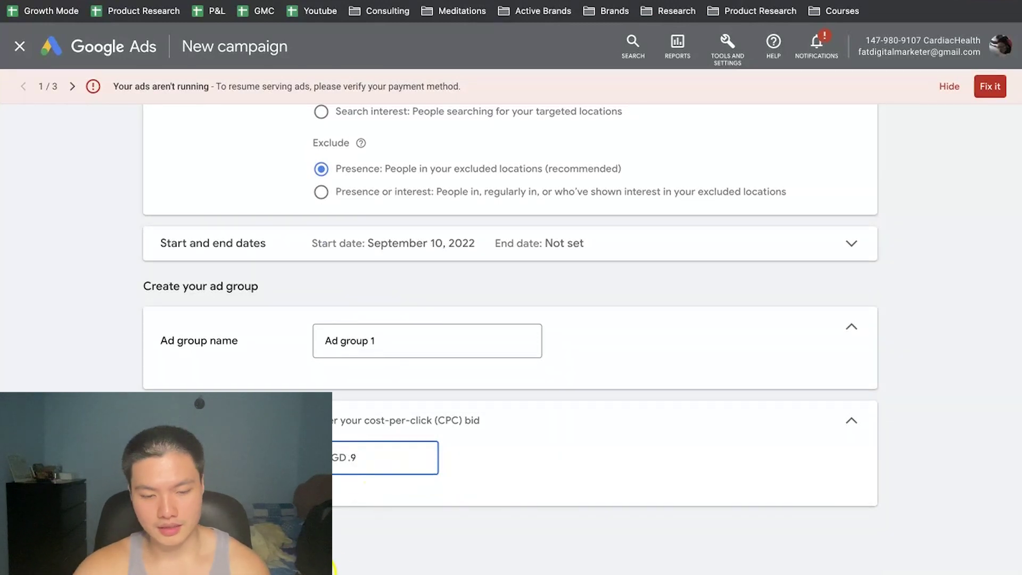
{"action": "left_click", "coordinate": [367, 423]}
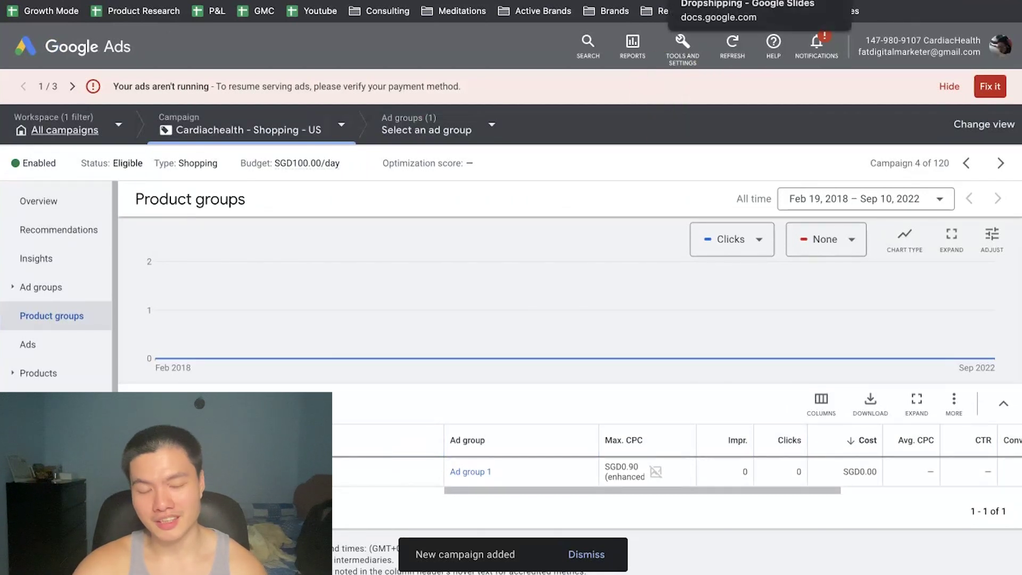
- Switch to the Winning Products For Dropshipping presentation in Google Slides and show the "Scaling To The Moon" slide
{"action": "left_click", "coordinate": [709, 1]}
{"action": "scroll", "coordinate": [77, 320], "scroll_direction": "down", "scroll_amount": 2}
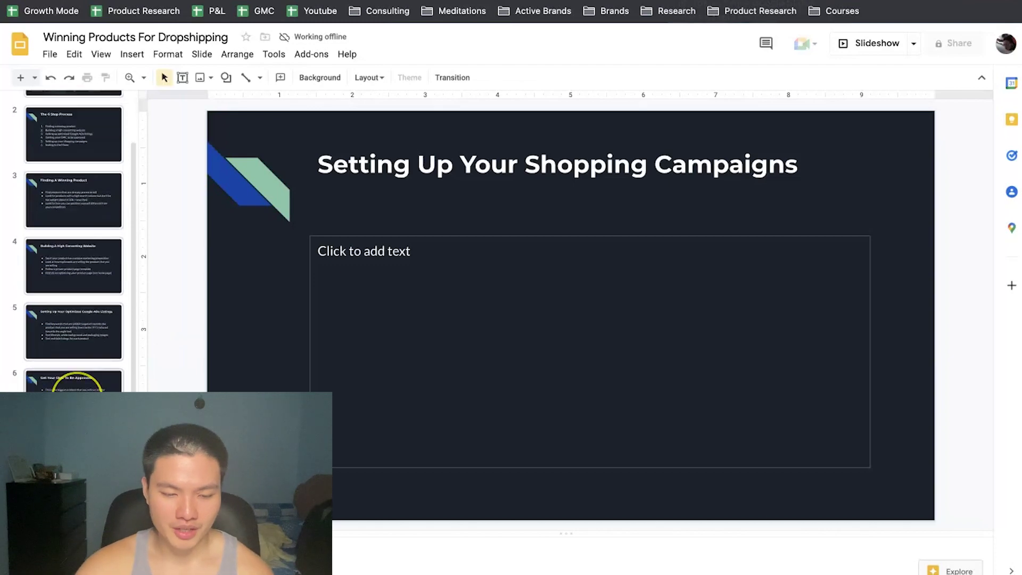
{"action": "key", "text": "Down"}
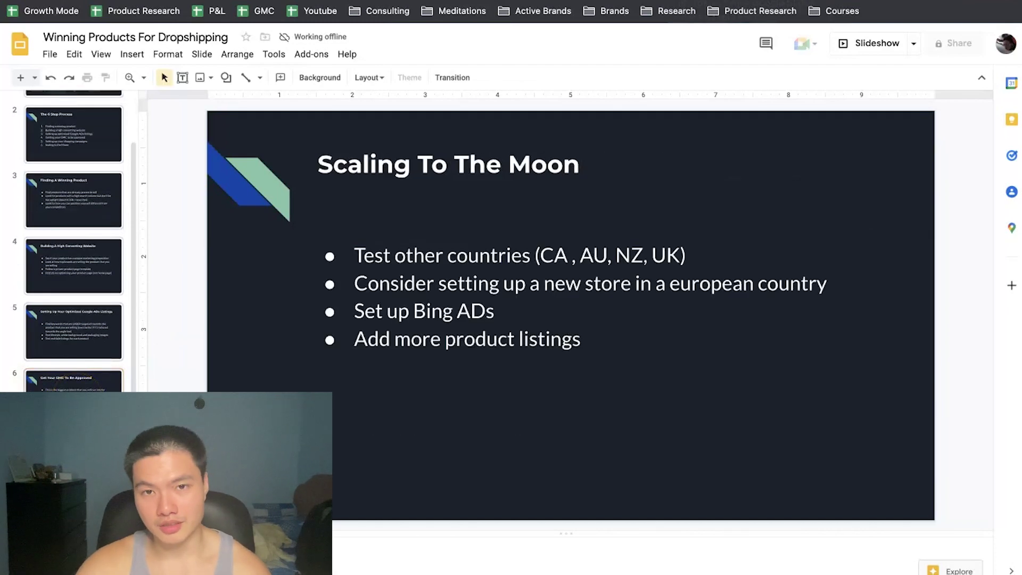